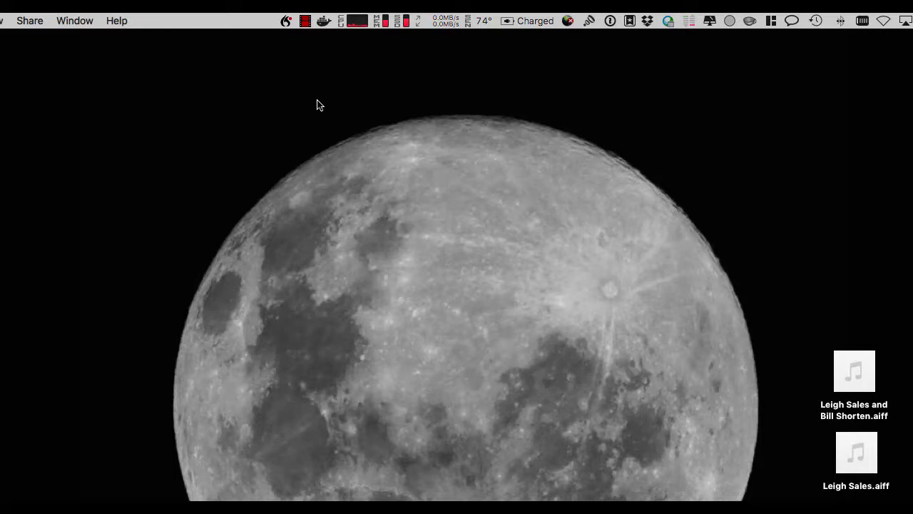
Switch Dragon to transcription mode and open the Speaker list.
{"action": "left_click", "coordinate": [285, 22]}
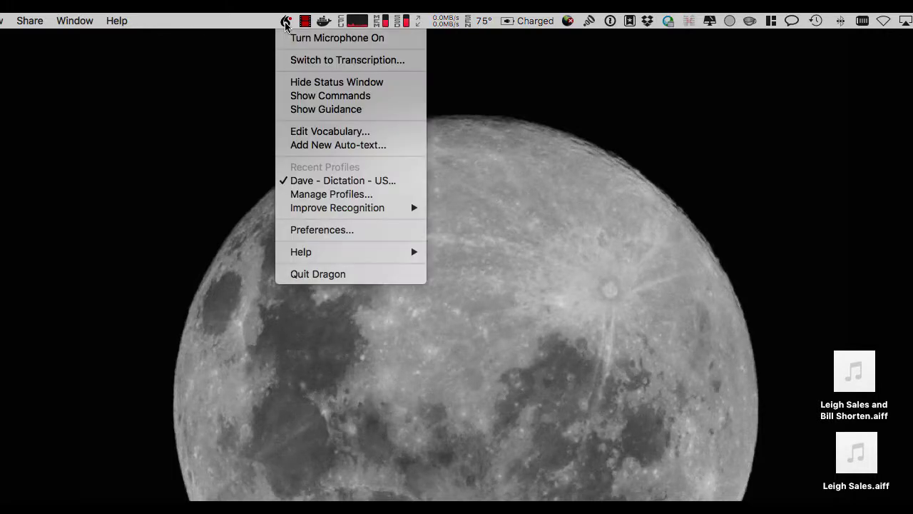
{"action": "left_click", "coordinate": [298, 60]}
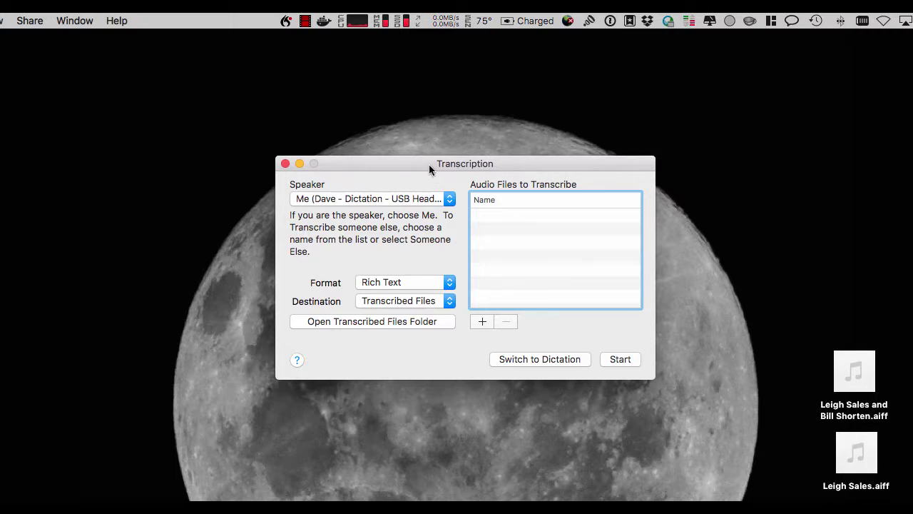
{"action": "left_click", "coordinate": [449, 200]}
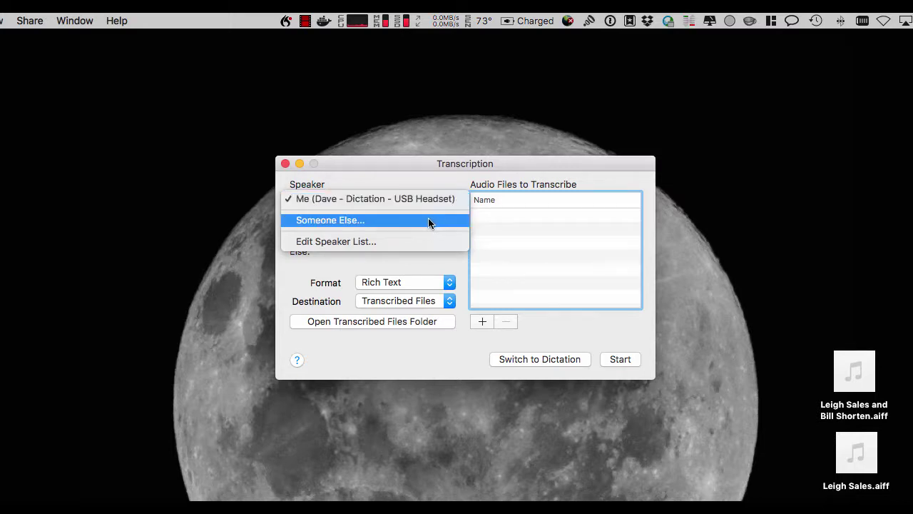
Create a new speaker profile with the interviewee's name, region Australia, and select it.
{"action": "left_click", "coordinate": [428, 220]}
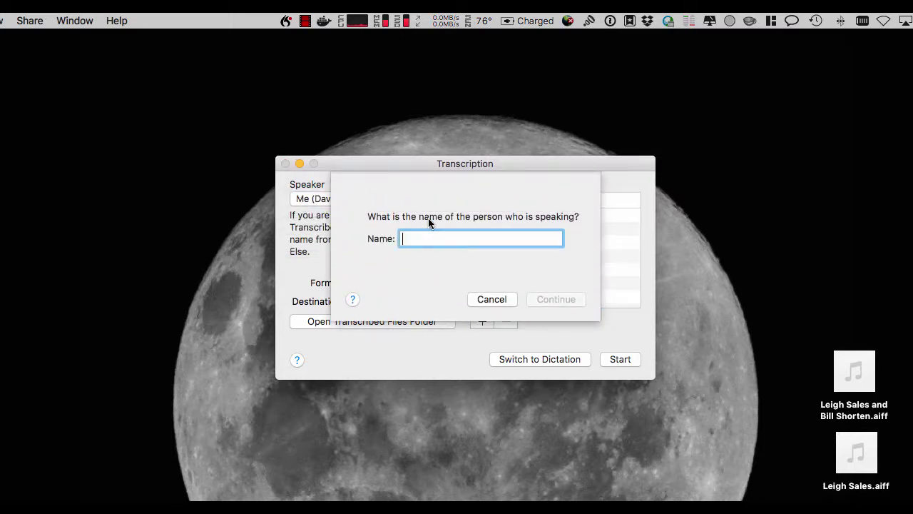
{"action": "type", "text": "Leigh"}
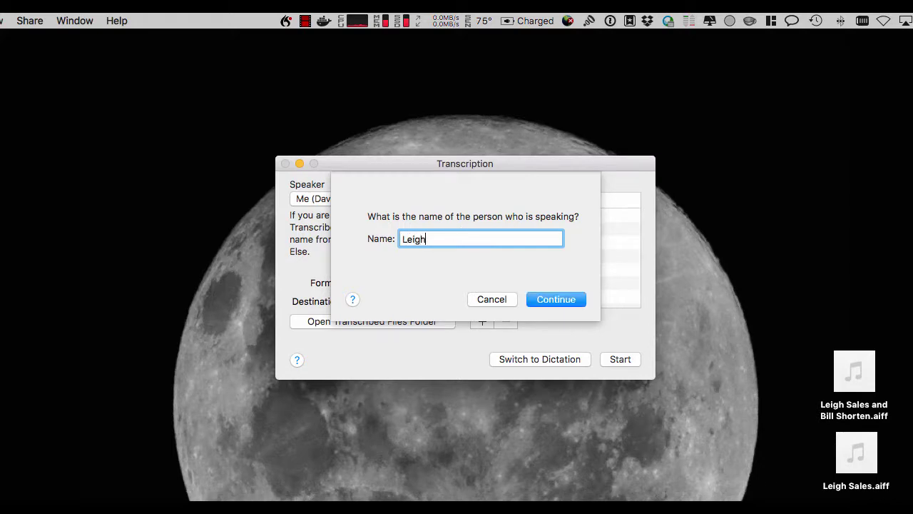
{"action": "type", "text": " Sales"}
{"action": "left_click", "coordinate": [546, 300]}
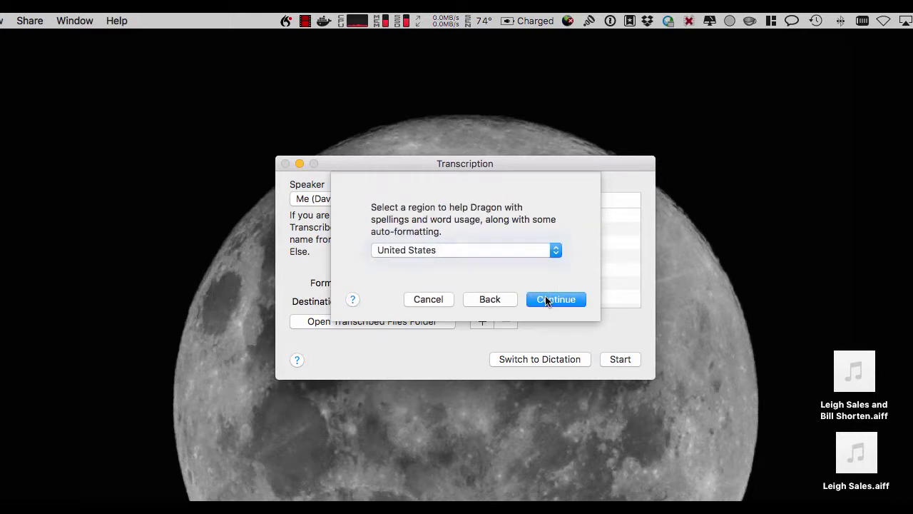
{"action": "left_click", "coordinate": [555, 251]}
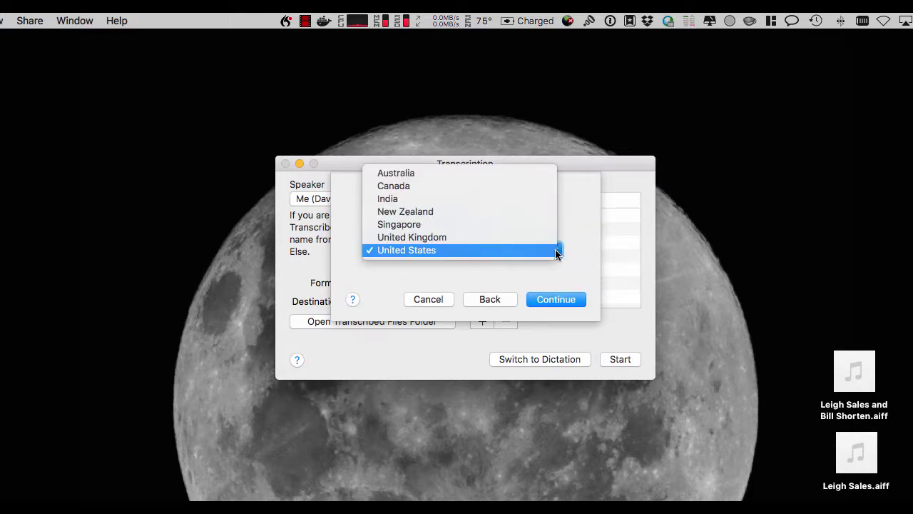
{"action": "left_click", "coordinate": [492, 173]}
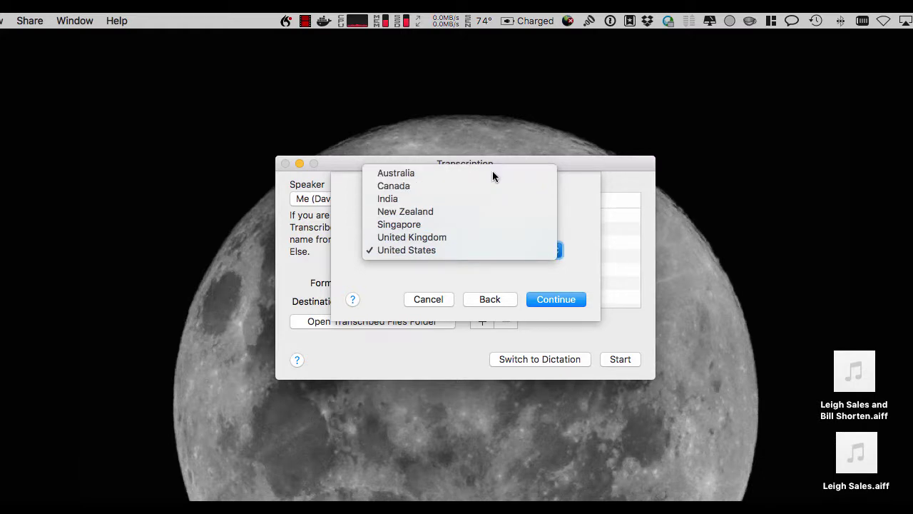
{"action": "left_click", "coordinate": [556, 299]}
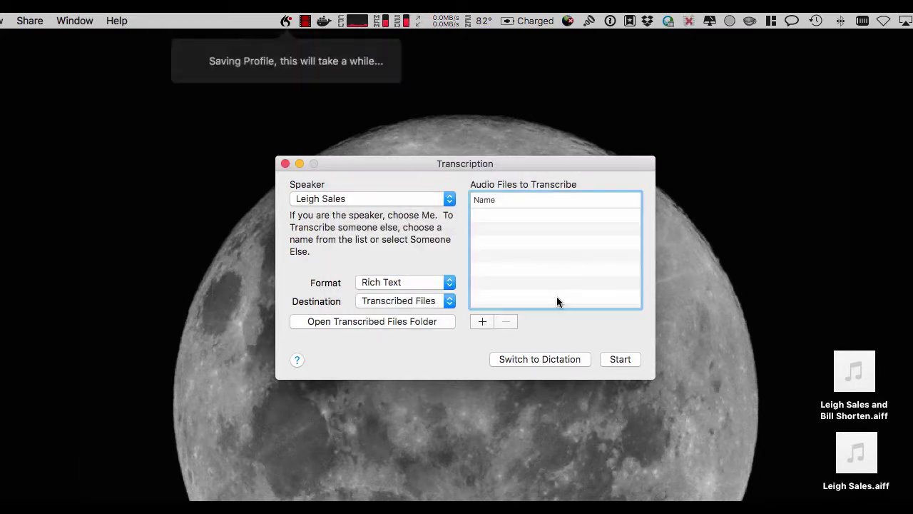
{"action": "left_click", "coordinate": [449, 283]}
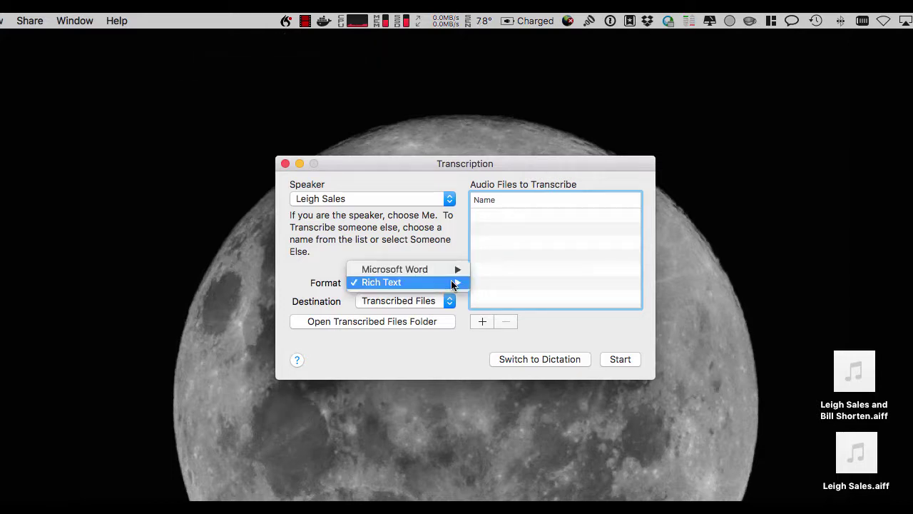
{"action": "mouse_move", "coordinate": [459, 284]}
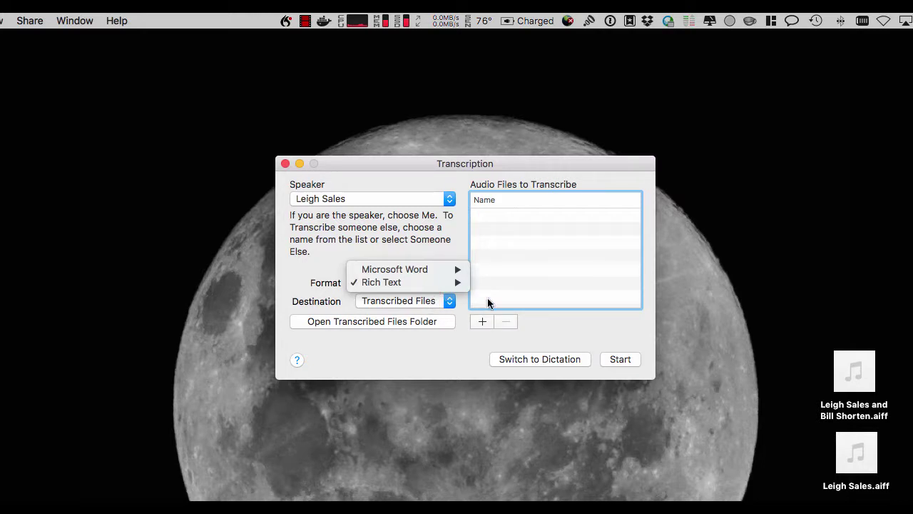
{"action": "left_click", "coordinate": [545, 317]}
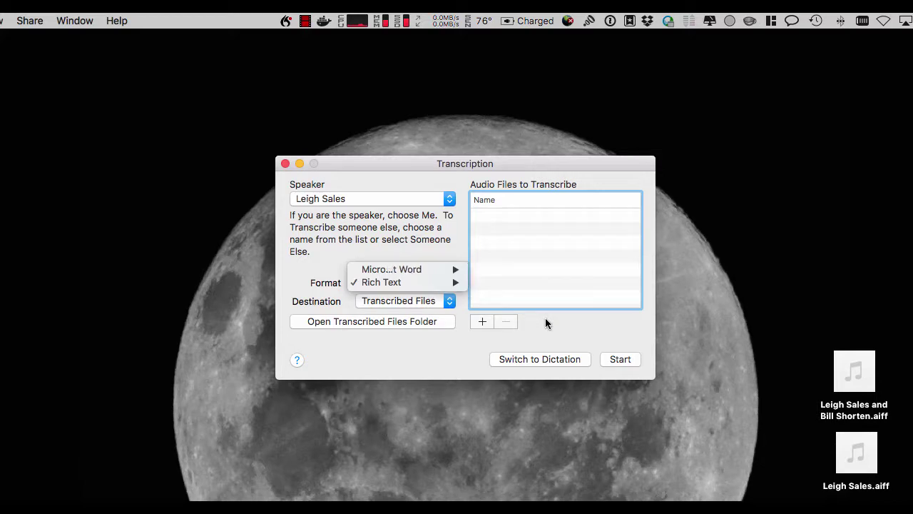
Queue the single-speaker .aiff recording from the Desktop and start transcribing it.
{"action": "left_click", "coordinate": [482, 322]}
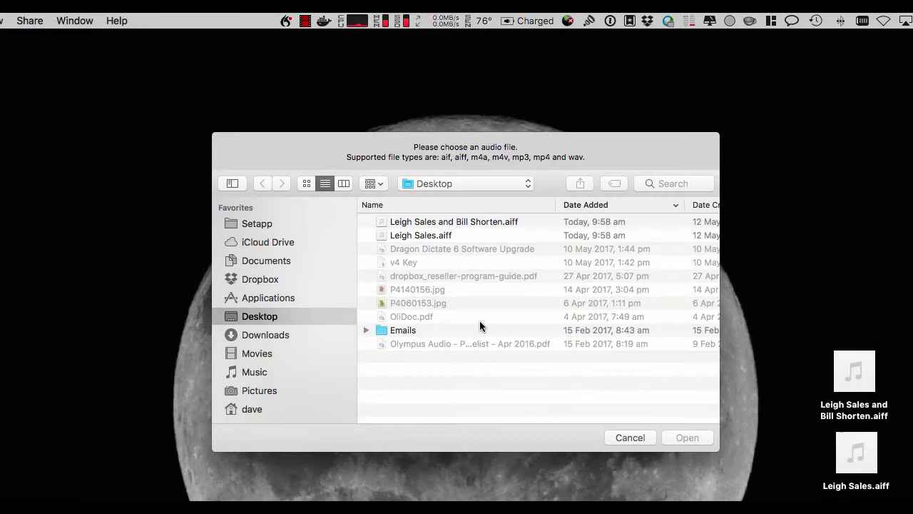
{"action": "double_click", "coordinate": [425, 235]}
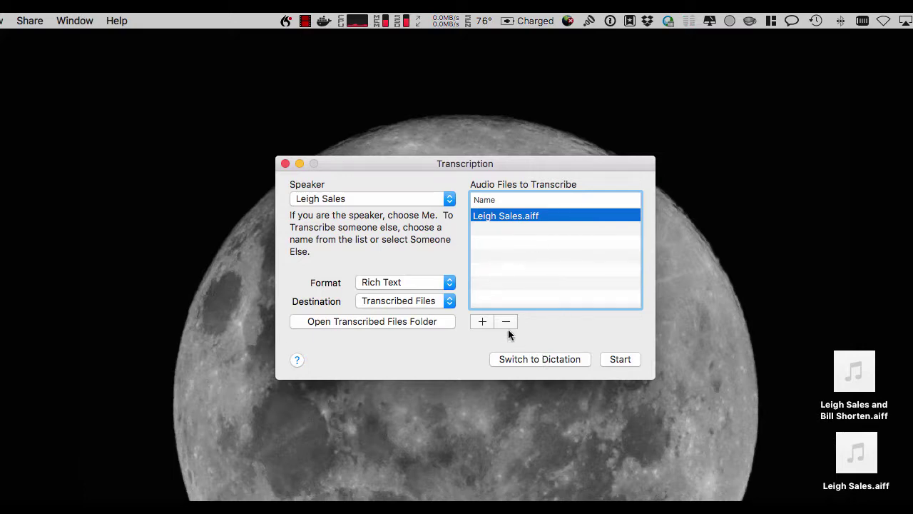
{"action": "left_click", "coordinate": [617, 358]}
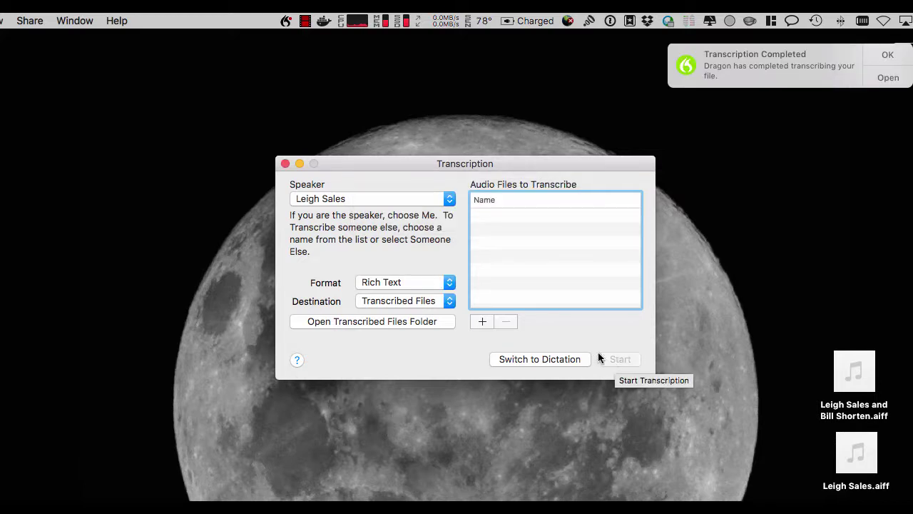
Open the transcribed .rtf file in TextEdit and close the Transcribed Files folder window.
{"action": "left_click", "coordinate": [396, 321]}
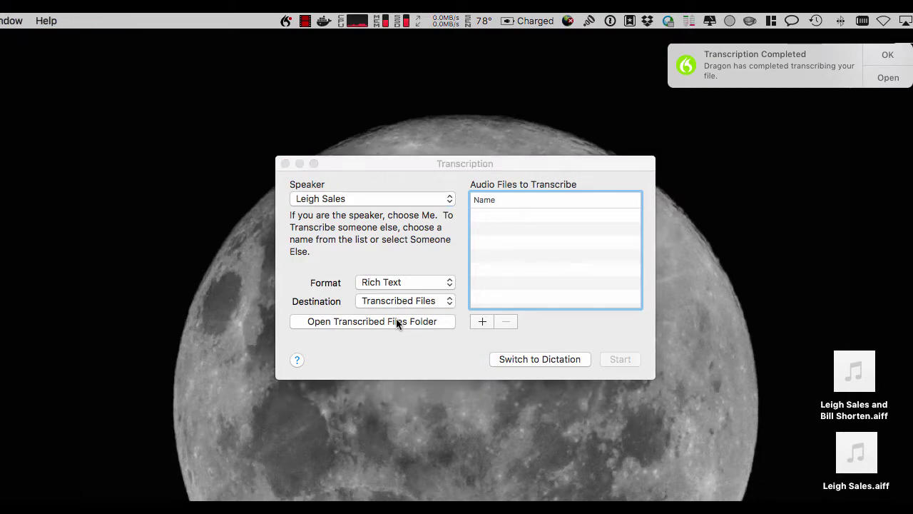
{"action": "left_click", "coordinate": [375, 359]}
{"action": "double_click", "coordinate": [376, 359]}
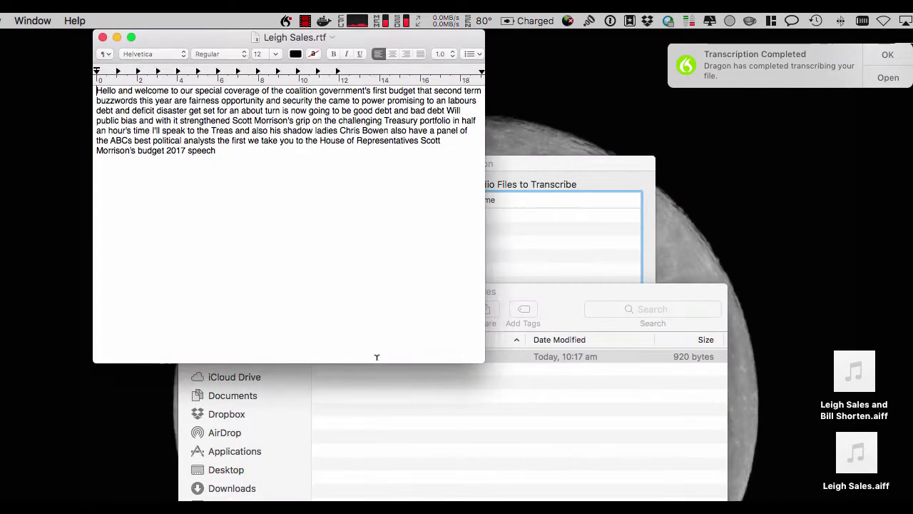
{"action": "left_click_drag", "start_coordinate": [563, 310], "coordinate": [568, 326]}
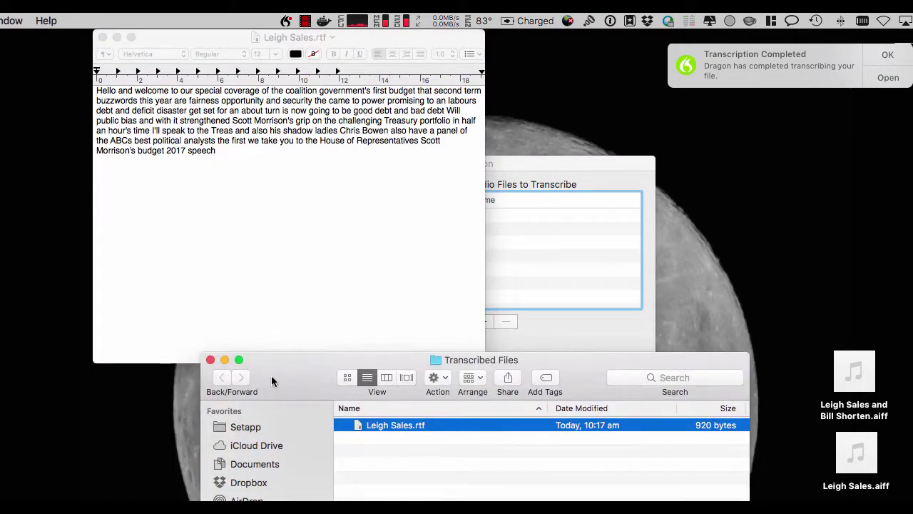
{"action": "key", "text": "super+w"}
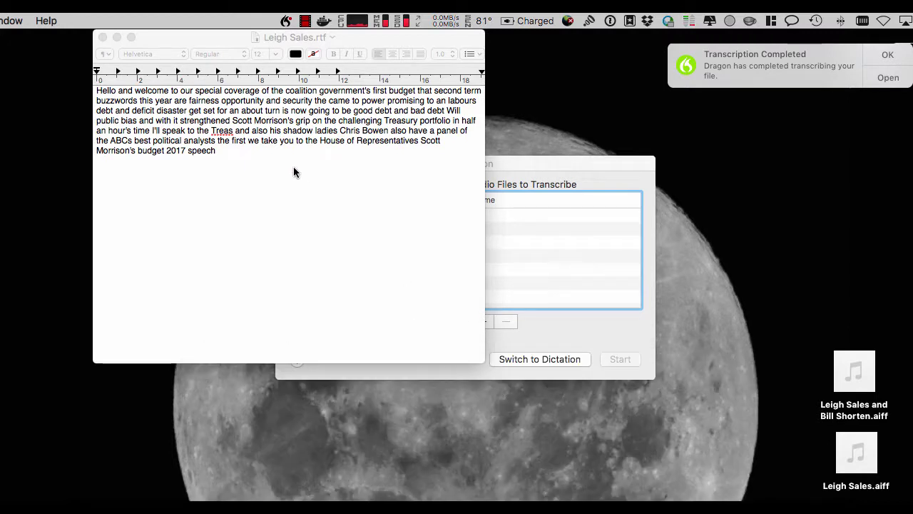
{"action": "left_click", "coordinate": [250, 150]}
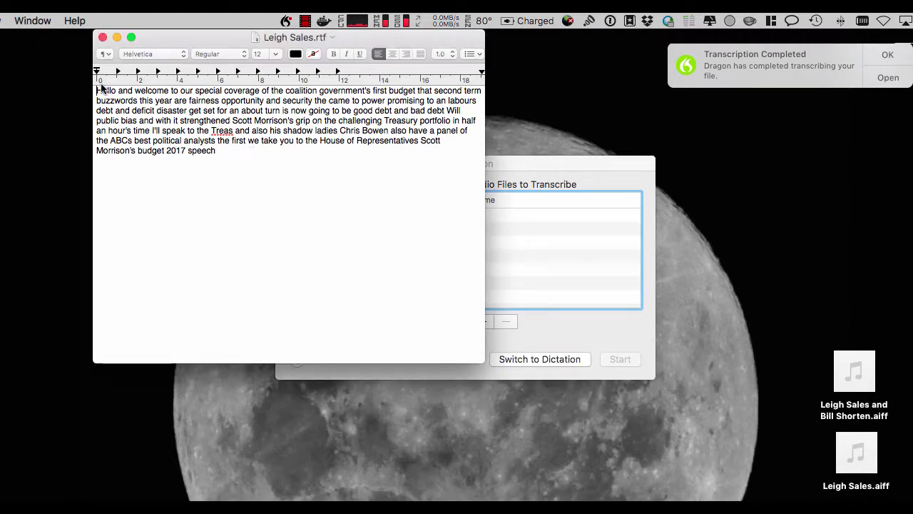
Select the transcript text and set its font size to 18 pt.
{"action": "left_click_drag", "start_coordinate": [96, 89], "coordinate": [249, 147]}
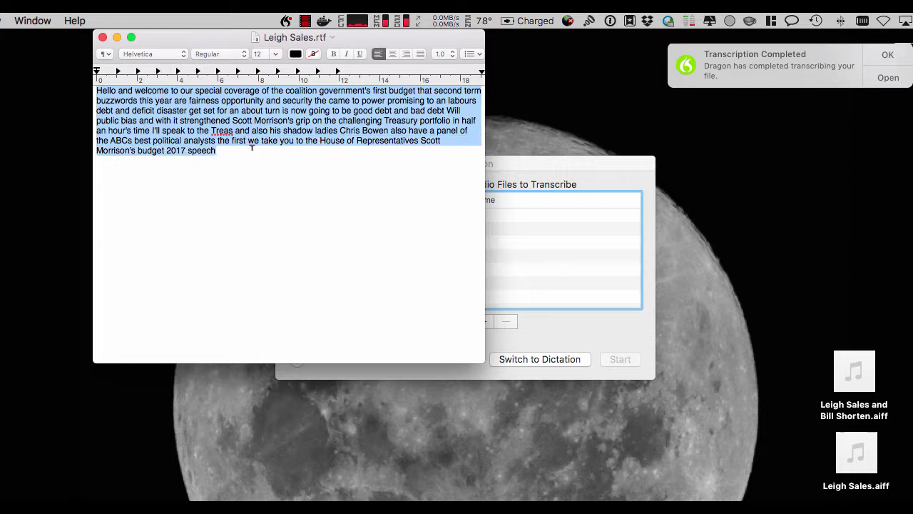
{"action": "left_click", "coordinate": [276, 56]}
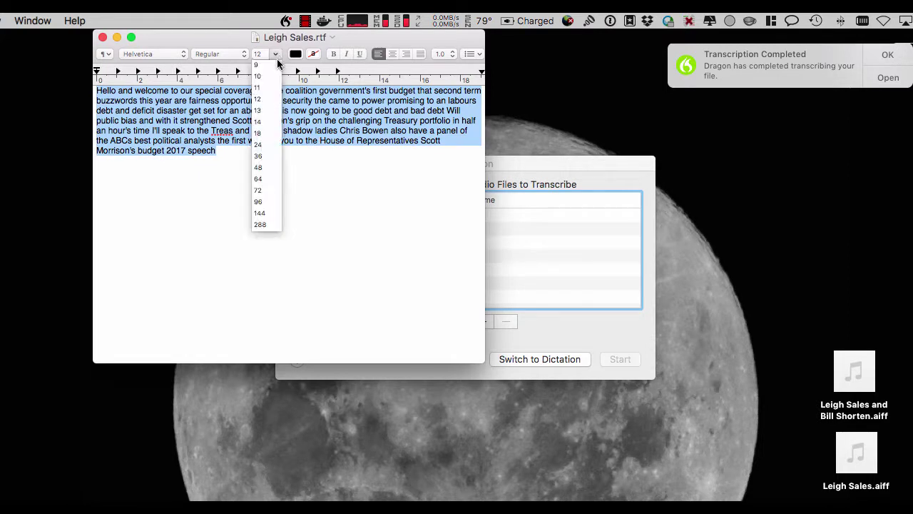
{"action": "left_click", "coordinate": [260, 122]}
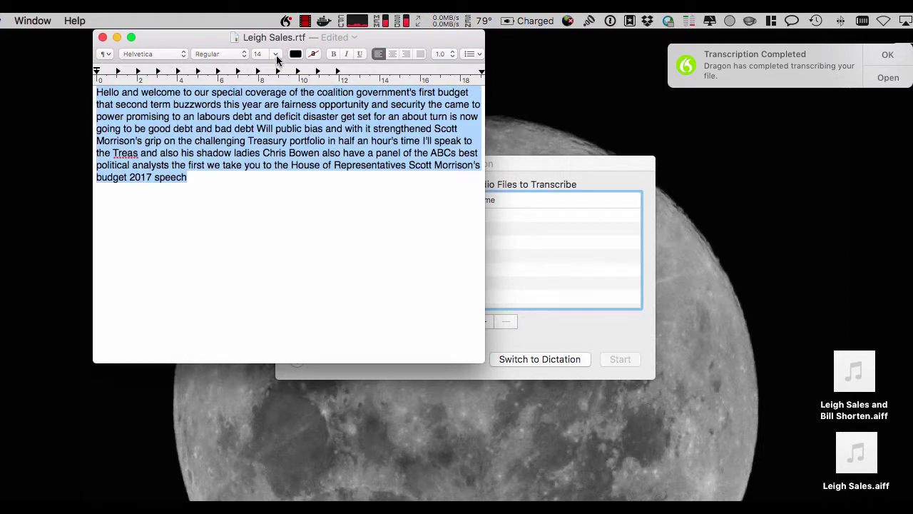
{"action": "left_click", "coordinate": [275, 54]}
{"action": "left_click", "coordinate": [260, 134]}
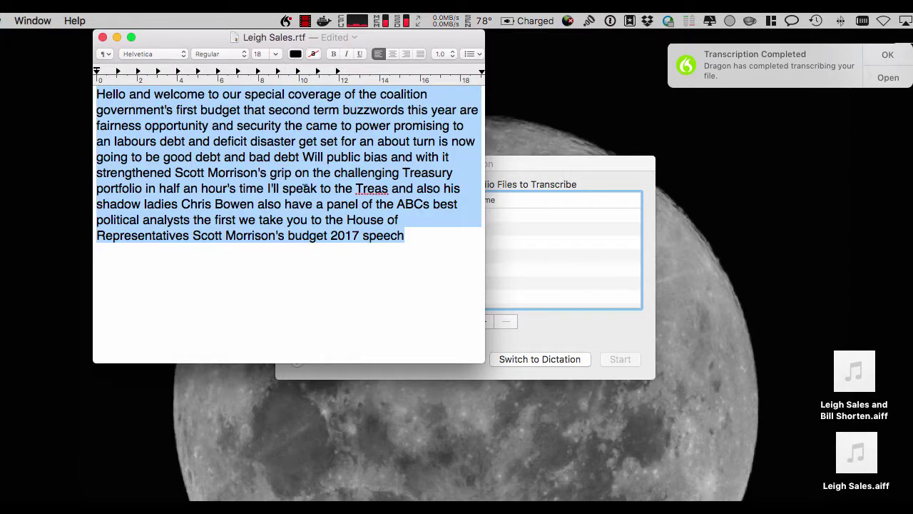
{"action": "left_click", "coordinate": [333, 258]}
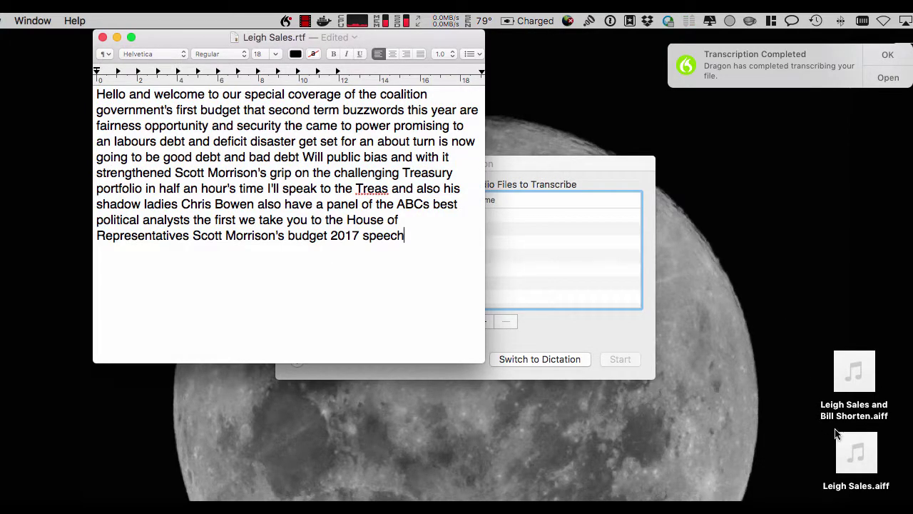
Play the original recording while checking words like 'that', 'bias', 'strengthened', 'Treas' and 'also'.
{"action": "mouse_move", "coordinate": [856, 452]}
{"action": "left_click", "coordinate": [856, 452]}
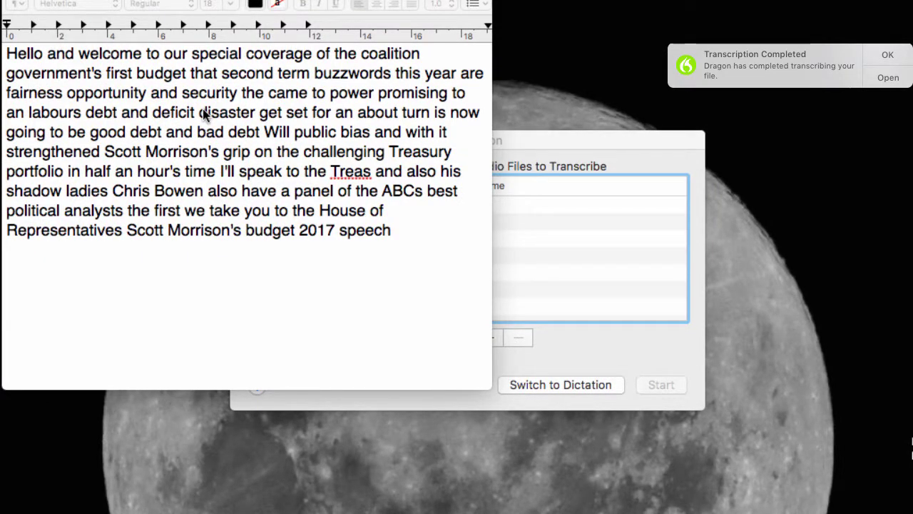
{"action": "double_click", "coordinate": [204, 73]}
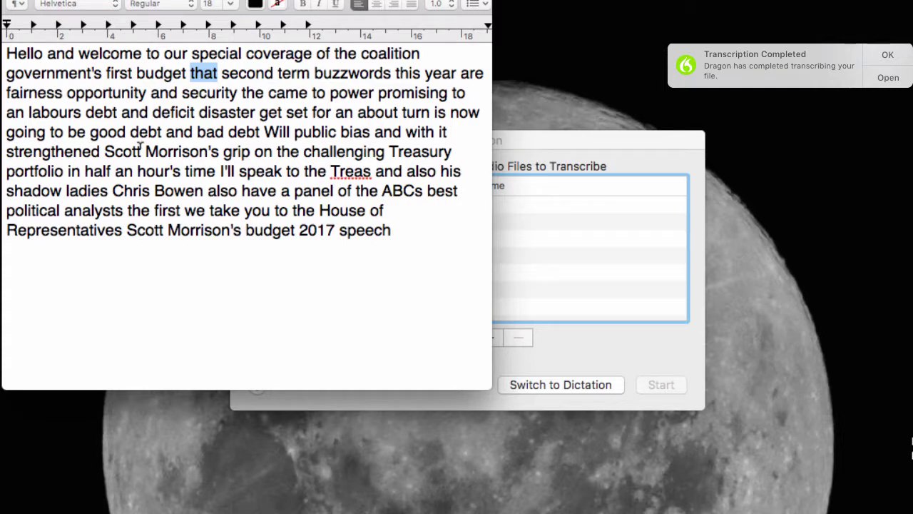
{"action": "left_click_drag", "start_coordinate": [242, 92], "coordinate": [267, 92]}
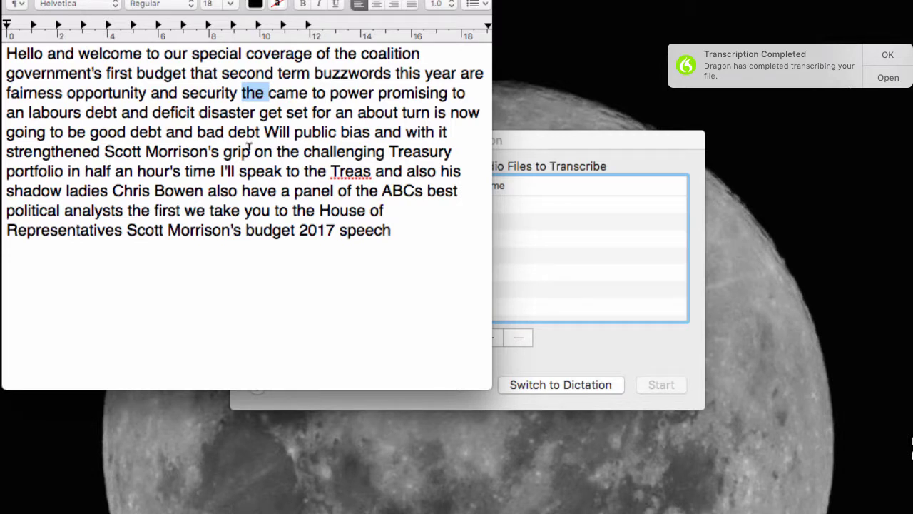
{"action": "double_click", "coordinate": [354, 131]}
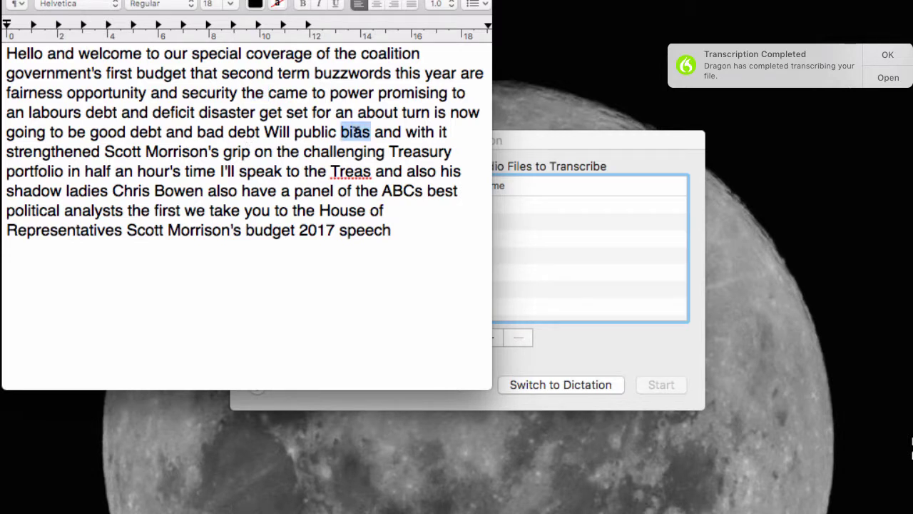
{"action": "double_click", "coordinate": [79, 151]}
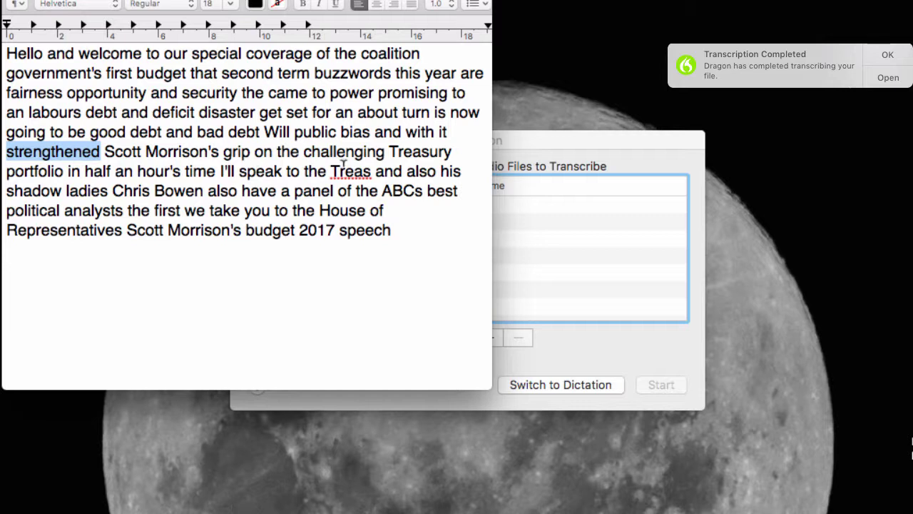
{"action": "double_click", "coordinate": [351, 170]}
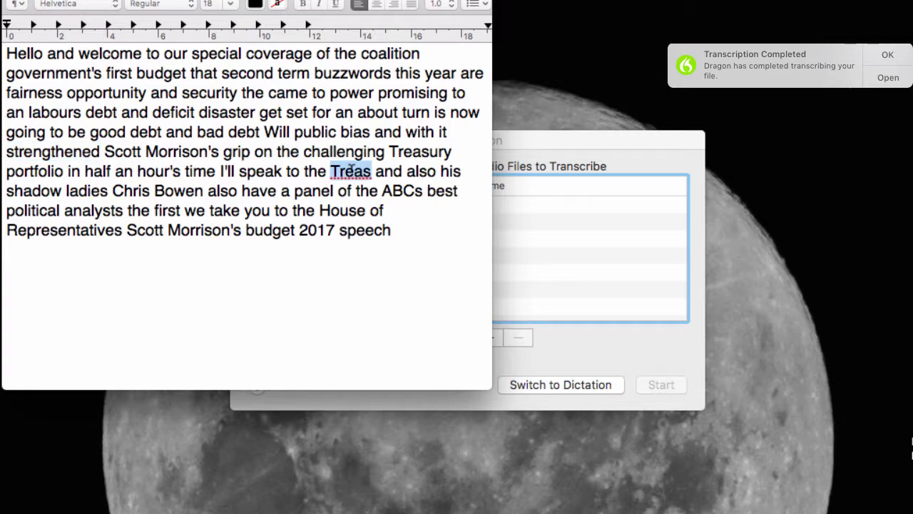
{"action": "double_click", "coordinate": [222, 189]}
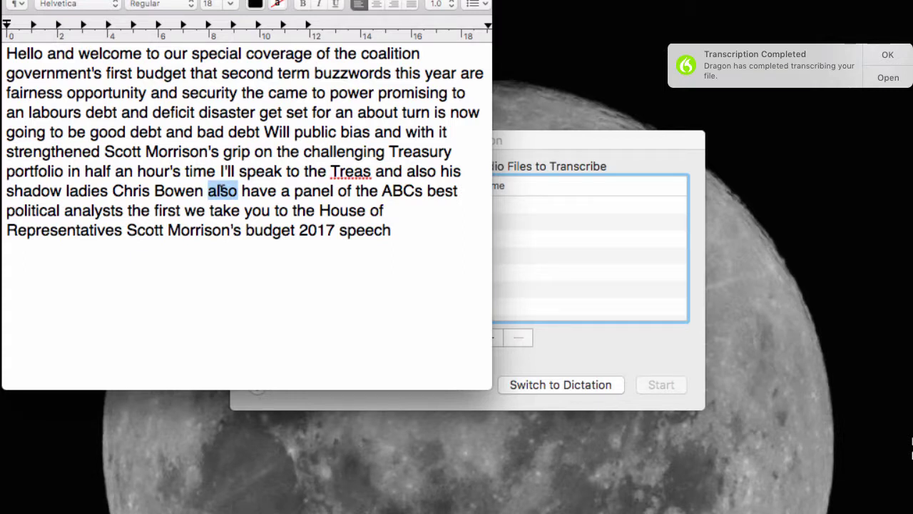
{"action": "left_click", "coordinate": [232, 242]}
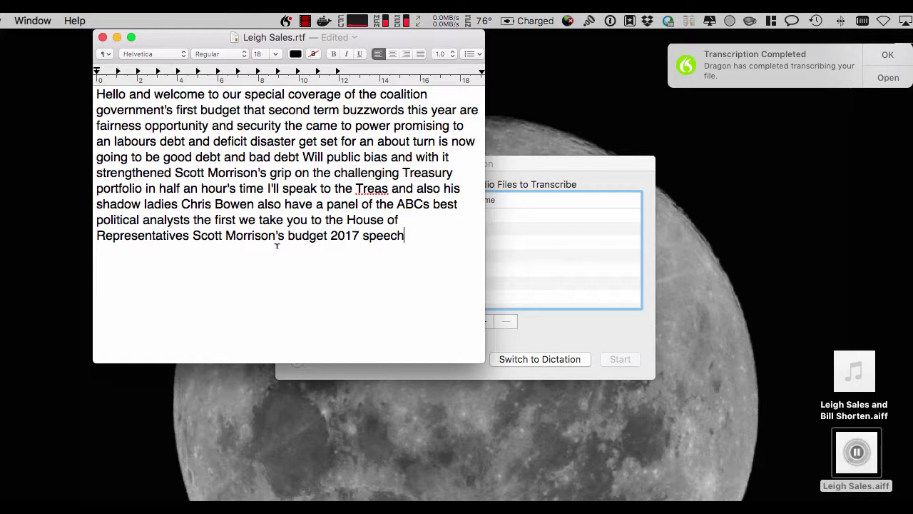
{"action": "double_click", "coordinate": [134, 172]}
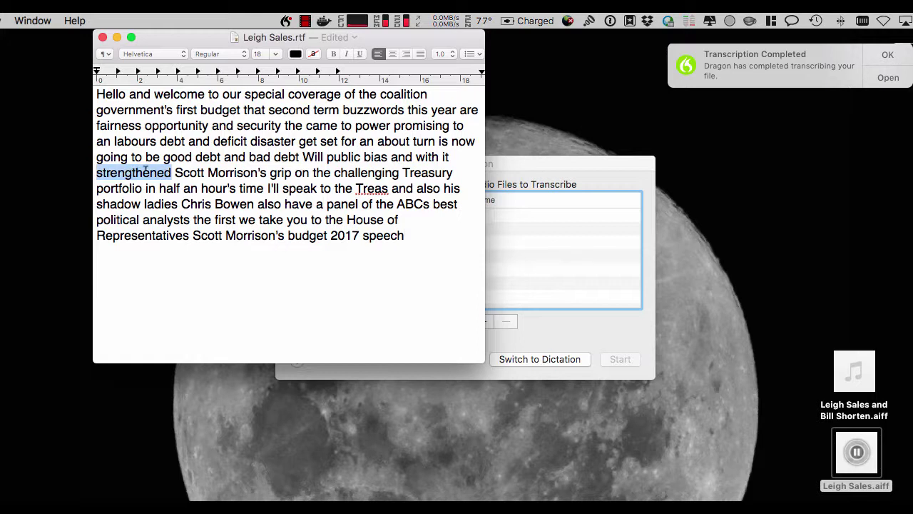
{"action": "left_click_drag", "start_coordinate": [176, 171], "coordinate": [253, 169]}
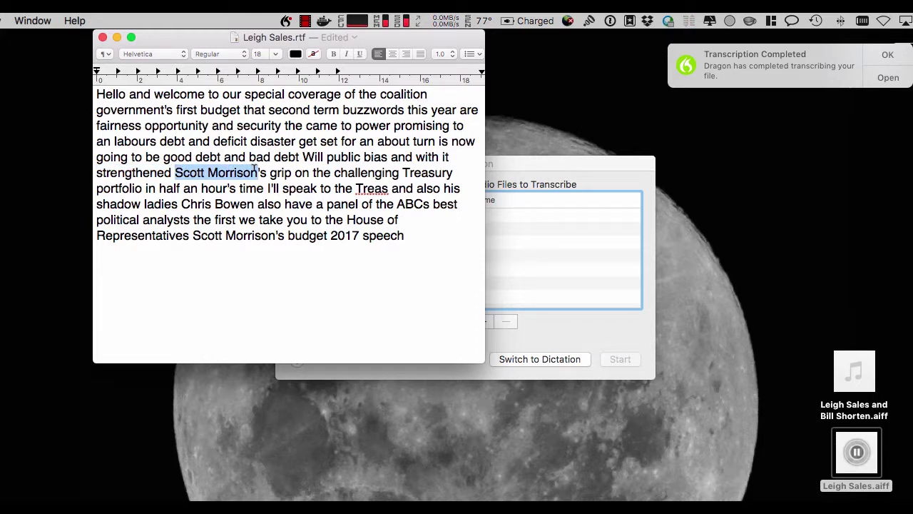